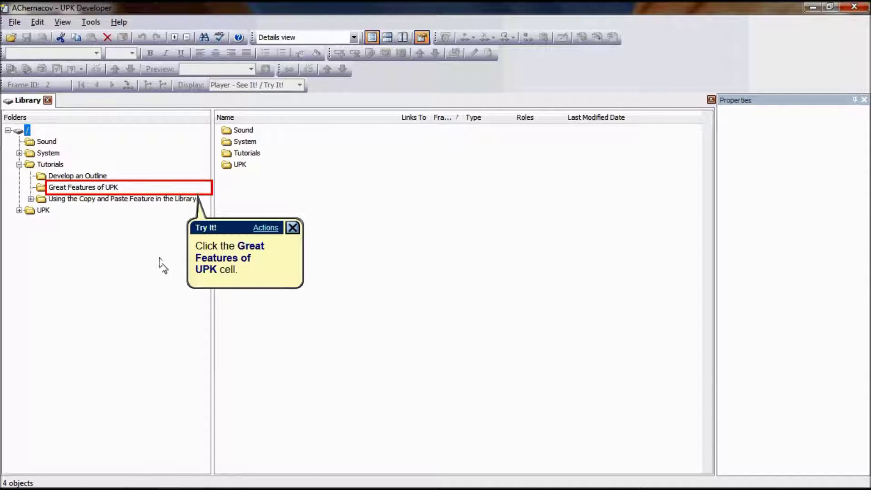
# Start a document export for the selected Great Features of UPK folder via Tools > Export > Documents
pyautogui.click(128, 187)
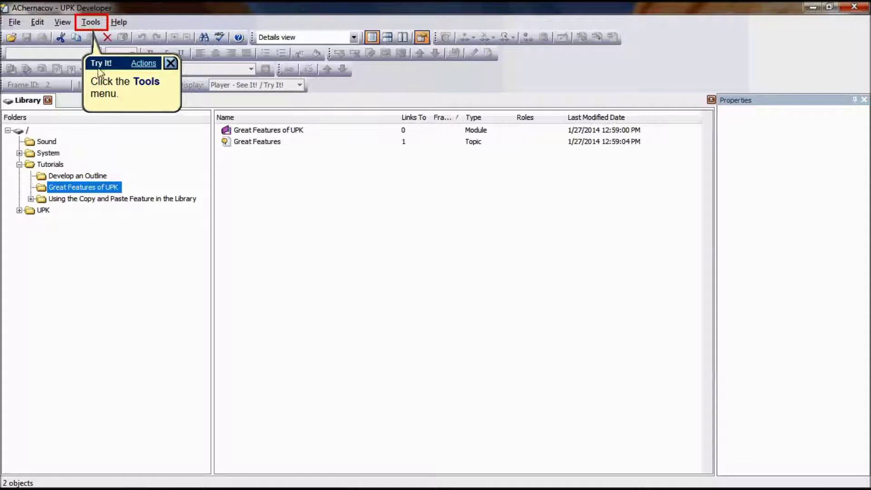
pyautogui.click(100, 26)
pyautogui.click(134, 99)
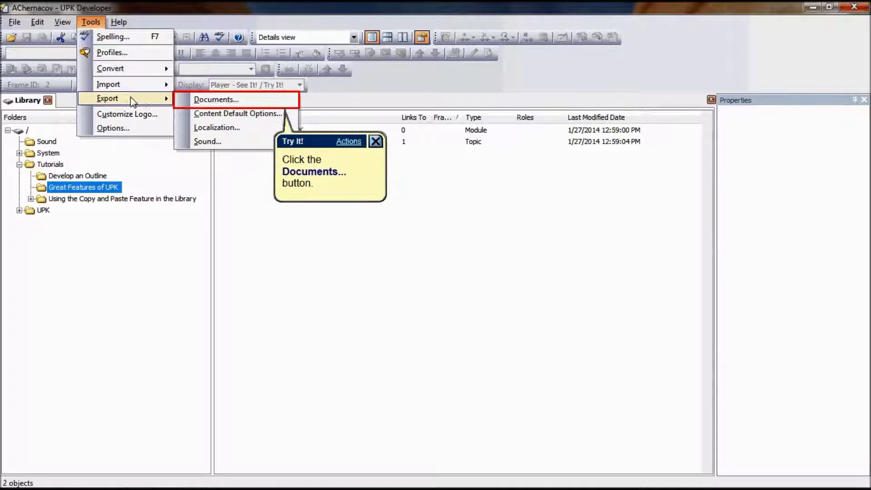
pyautogui.click(188, 100)
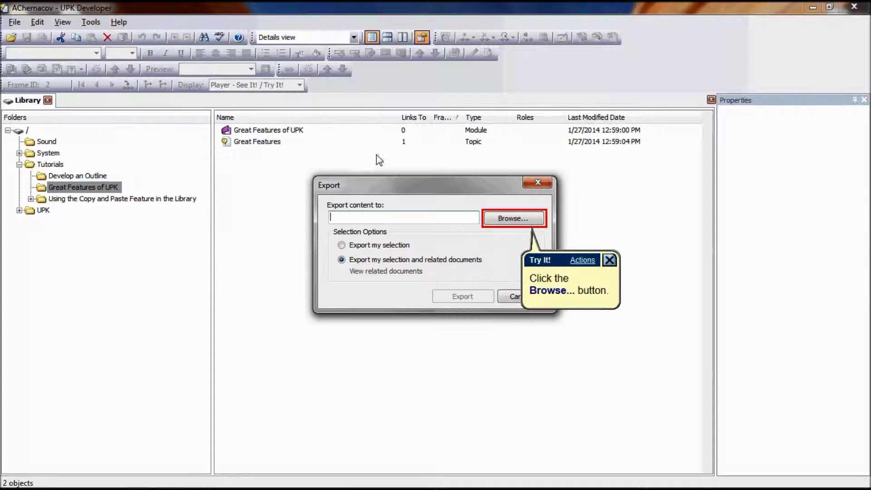
# Set the archive location to Desktop\Tutorial Export Content with file name Great Features of UPK
pyautogui.click(508, 220)
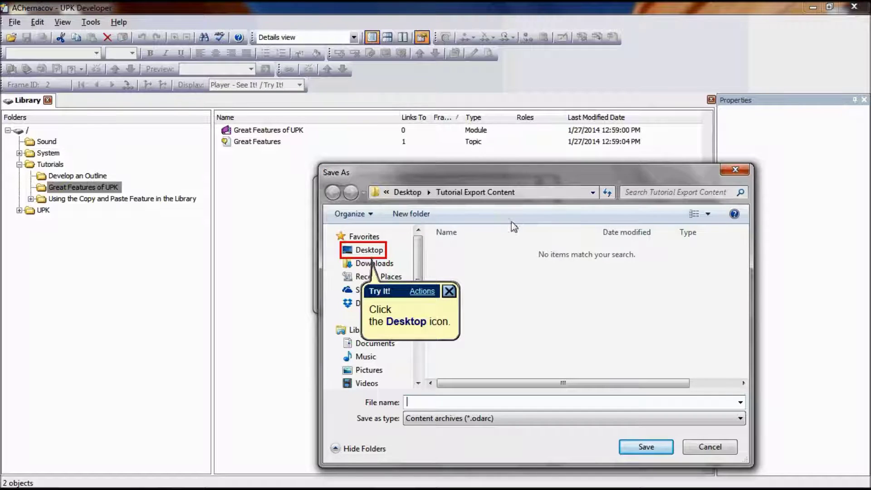
pyautogui.click(374, 252)
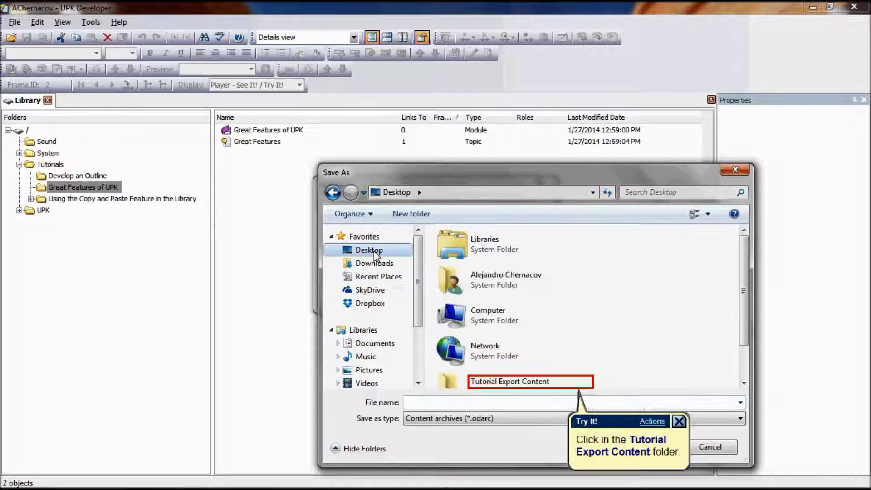
pyautogui.click(509, 382)
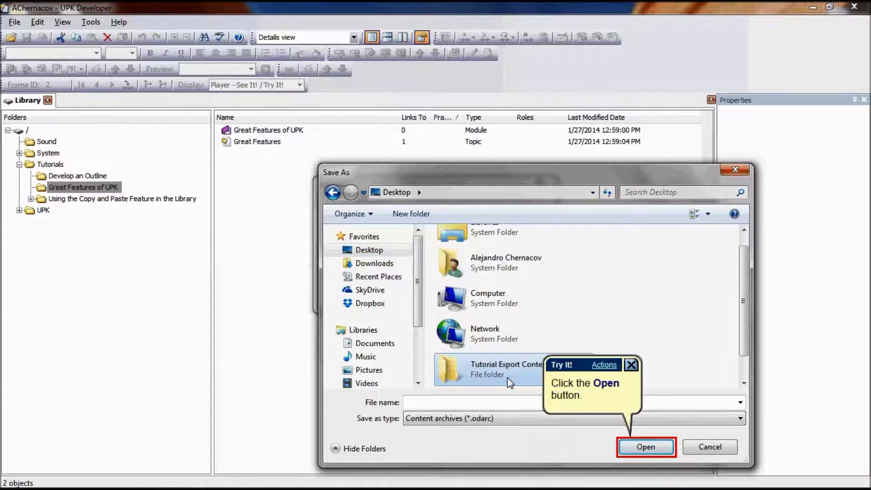
pyautogui.click(634, 446)
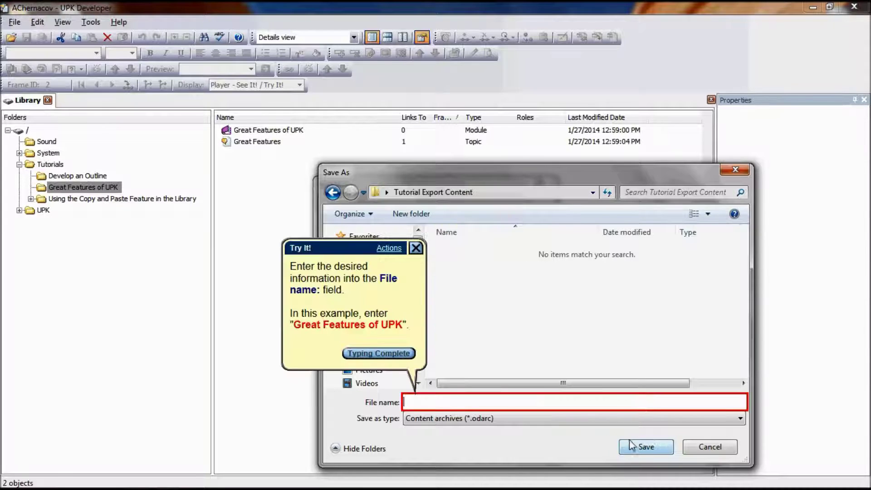
pyautogui.write('Great Features of UPK')
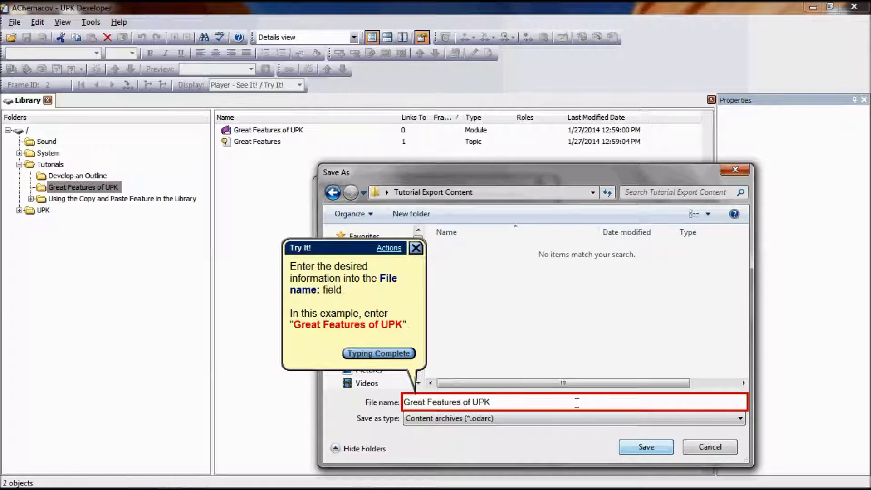
pyautogui.press('Return')
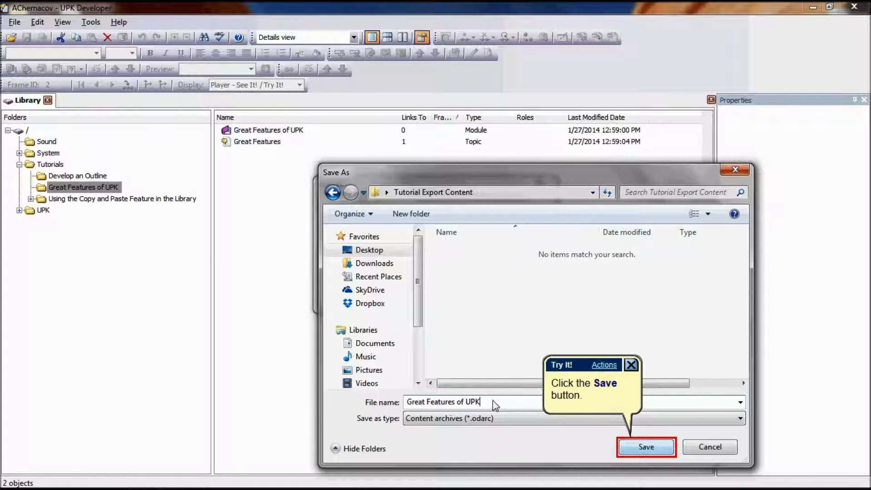
pyautogui.click(641, 447)
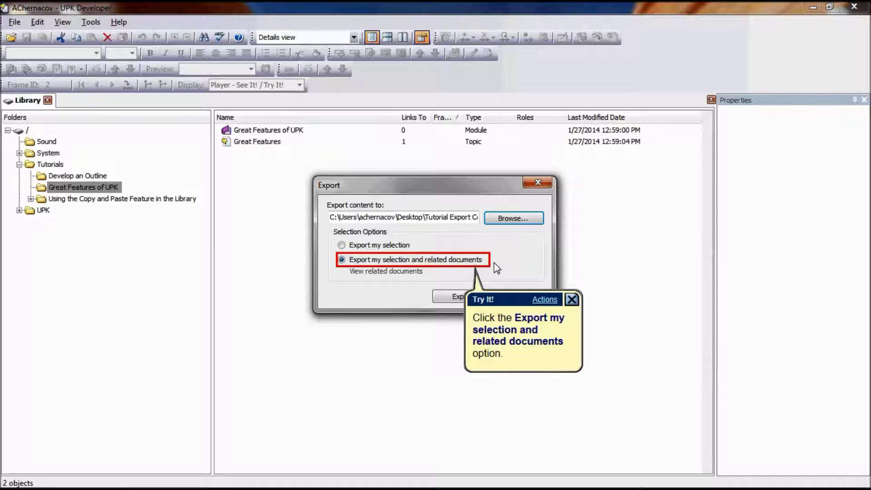
# Export the selection and its related documents to the archive
pyautogui.click(465, 264)
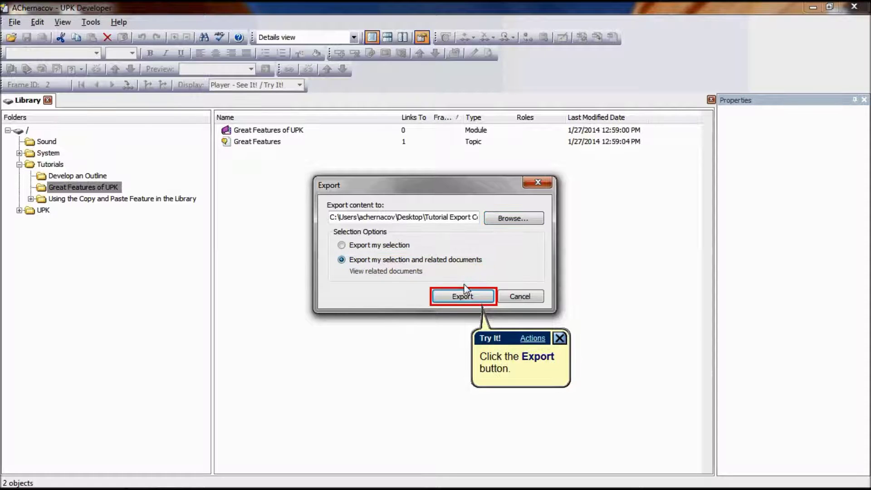
pyautogui.click(481, 299)
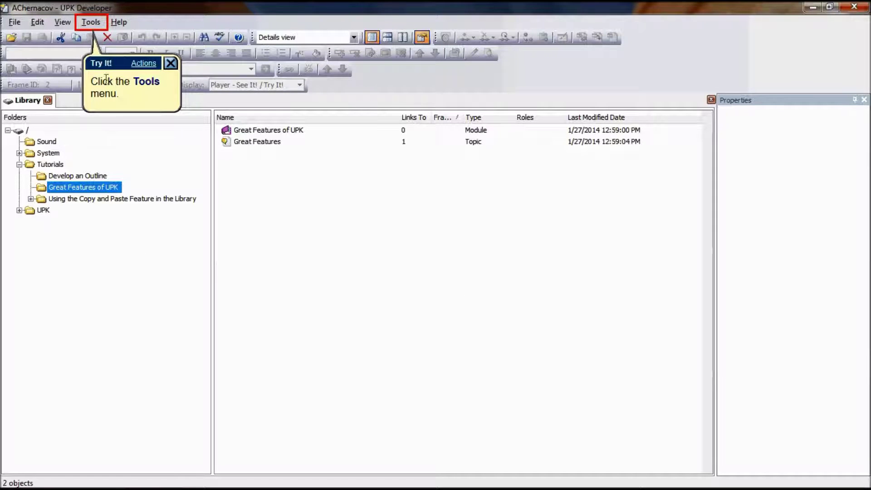
# Start a document import via Tools > Import > Documents
pyautogui.click(91, 22)
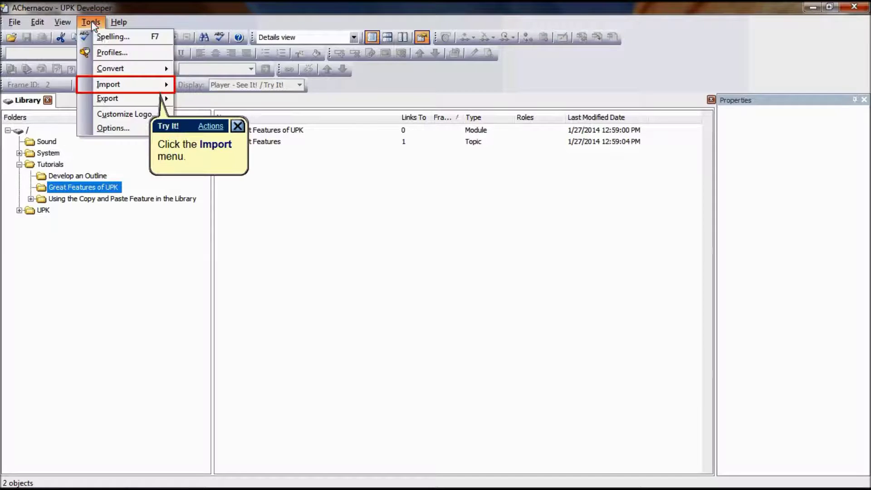
pyautogui.click(121, 88)
pyautogui.click(198, 88)
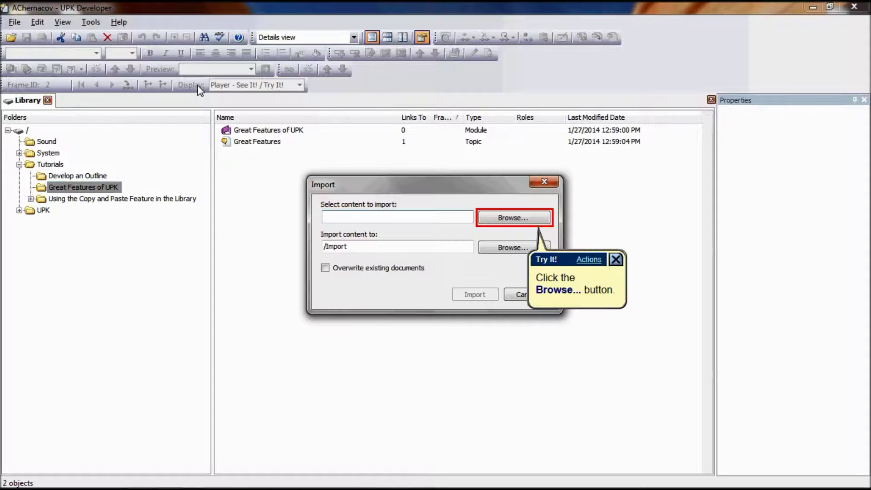
# Choose Great Features of UPK.odarc from Desktop\Tutorial Export Content as the import source
pyautogui.click(526, 218)
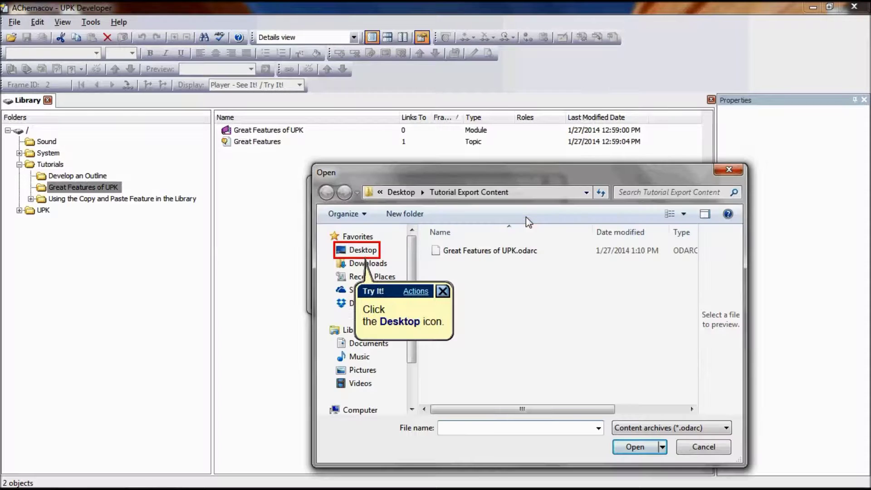
pyautogui.click(358, 250)
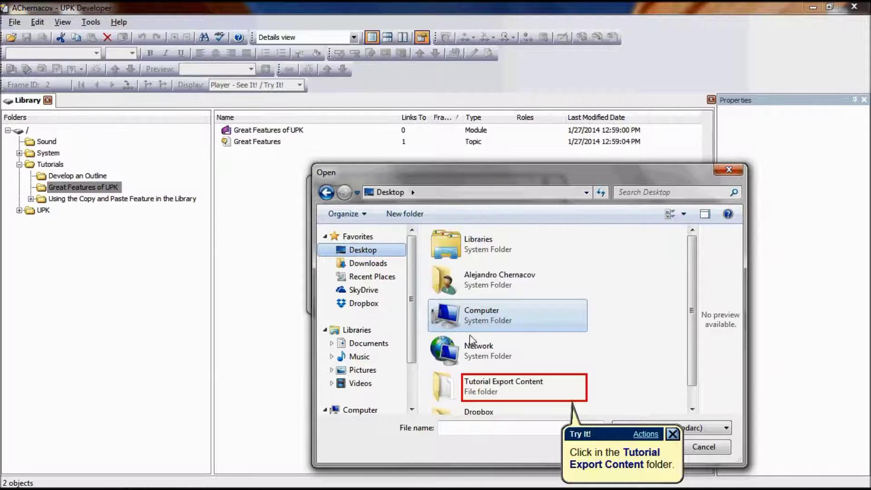
pyautogui.click(524, 390)
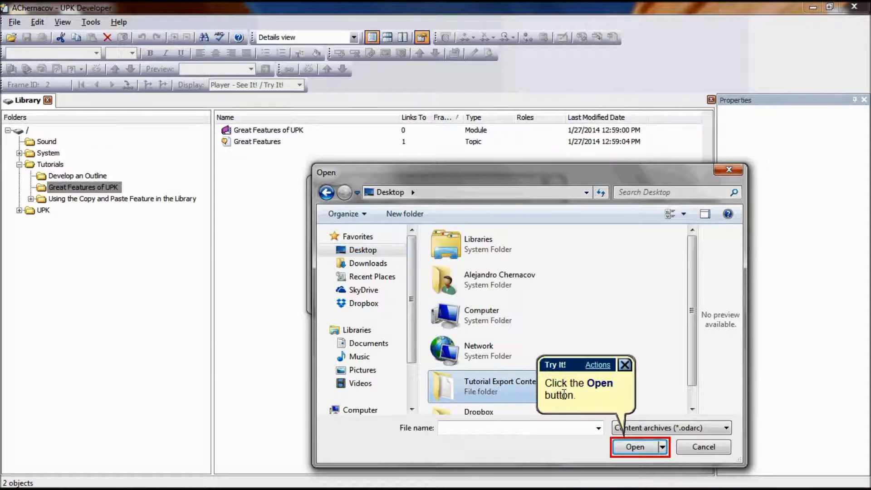
pyautogui.click(628, 445)
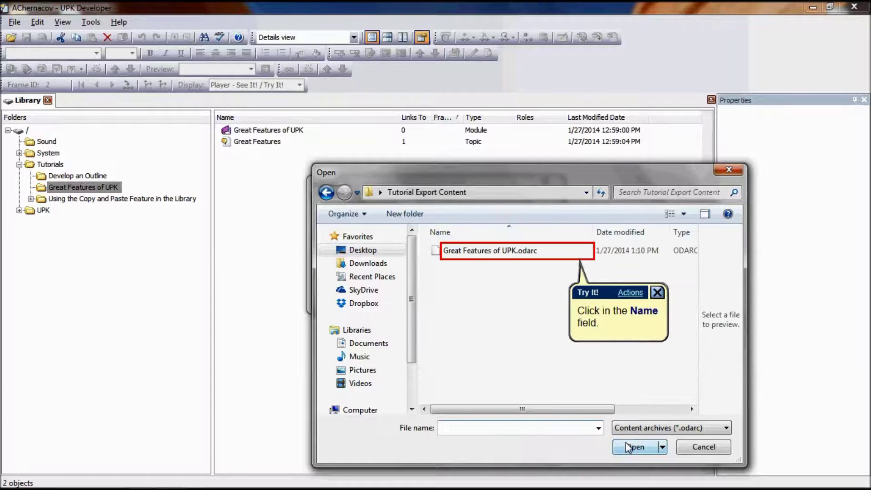
pyautogui.click(504, 259)
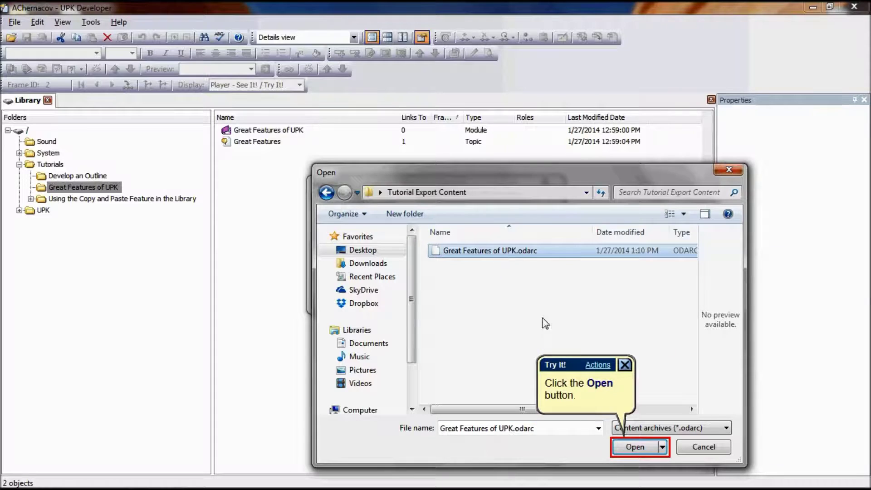
pyautogui.click(627, 447)
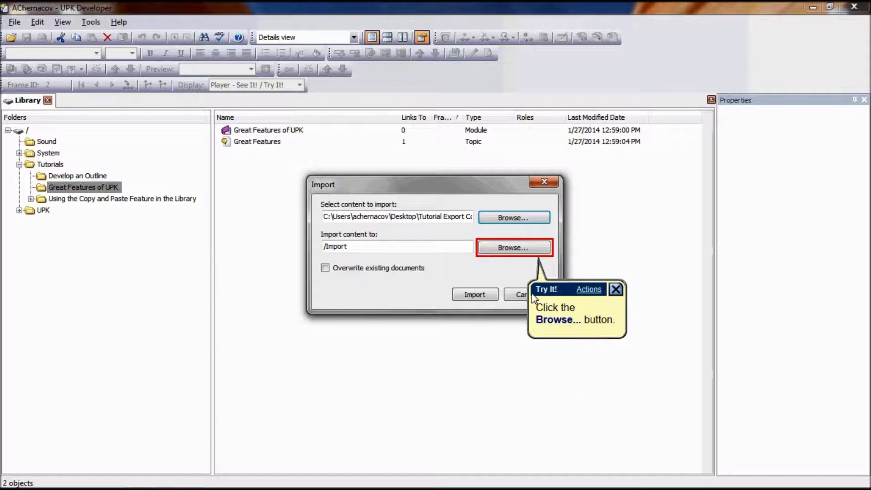
# Set the Test folder under Tutorials as the import destination
pyautogui.click(507, 249)
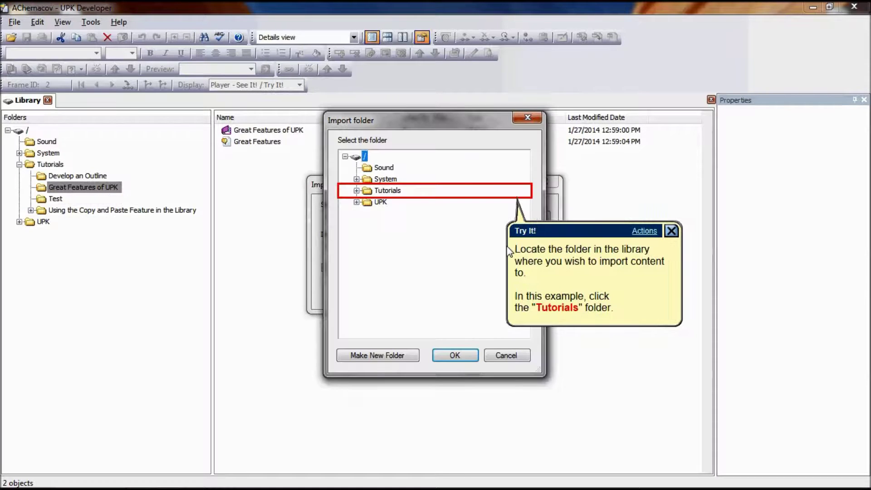
pyautogui.click(392, 191)
pyautogui.click(395, 225)
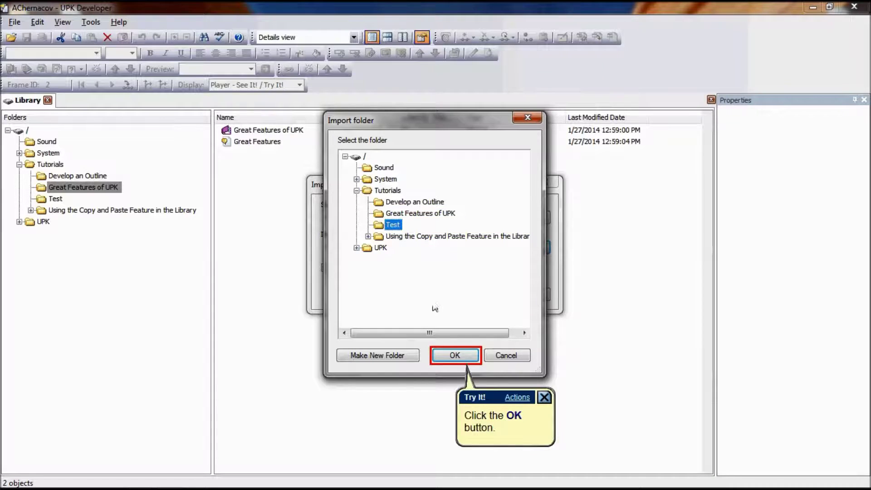
pyautogui.click(454, 356)
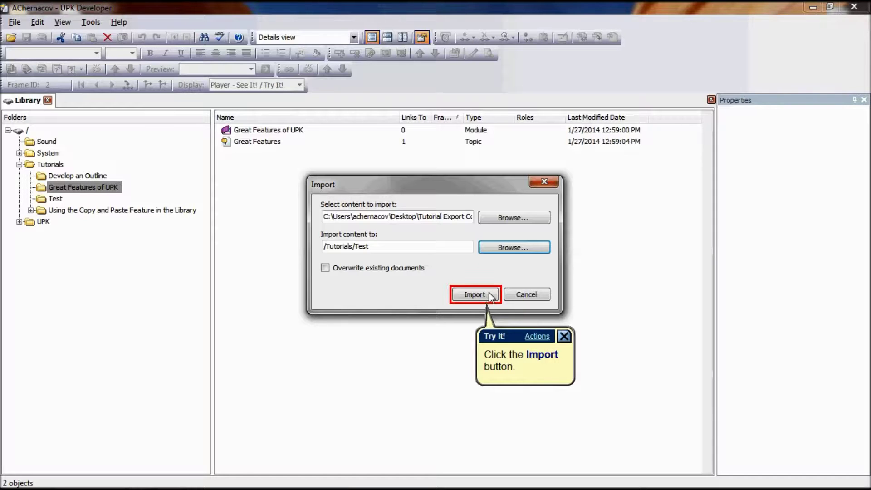
# Run the import of the archive into /Tutorials/Test
pyautogui.click(490, 297)
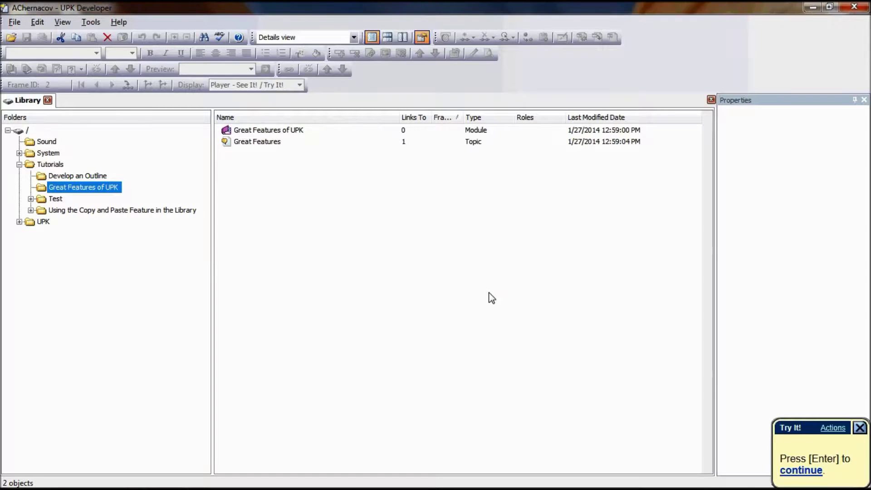